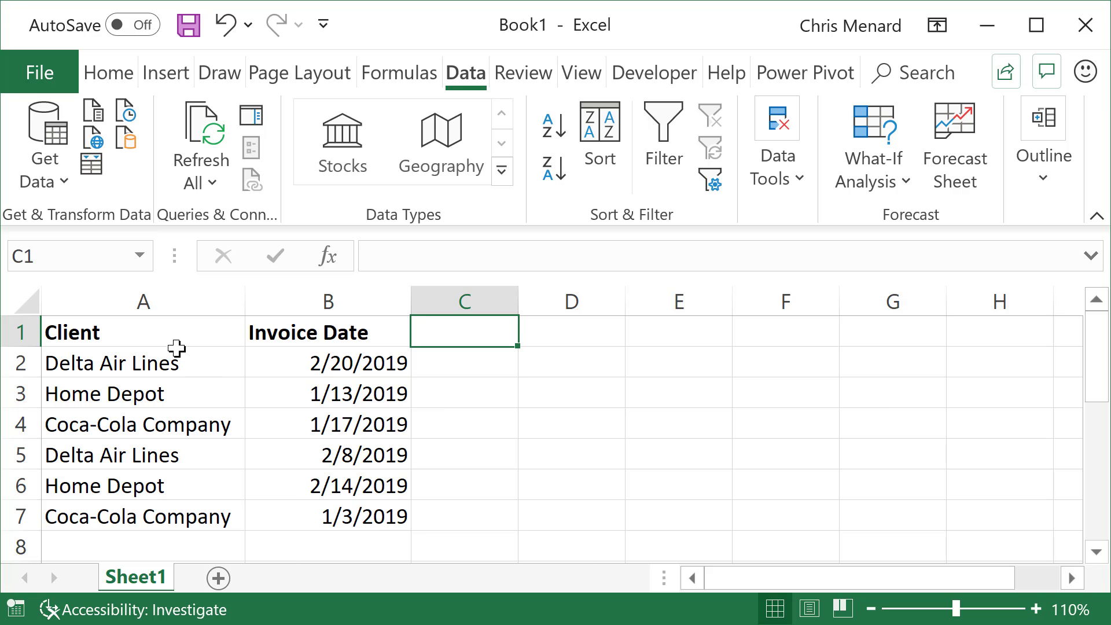
# Copy the Client column A1:A7 into D1 and autofit column D.
pyautogui.moveTo(147, 328); pyautogui.dragTo(127, 508)
pyautogui.rightClick(129, 434)
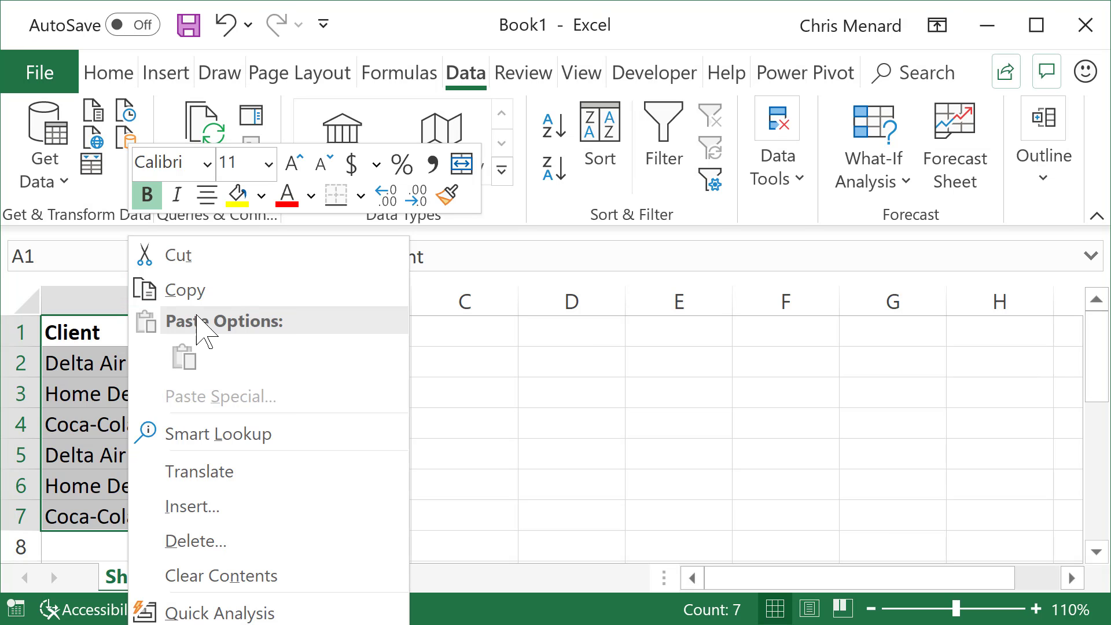
pyautogui.click(191, 289)
pyautogui.click(564, 329)
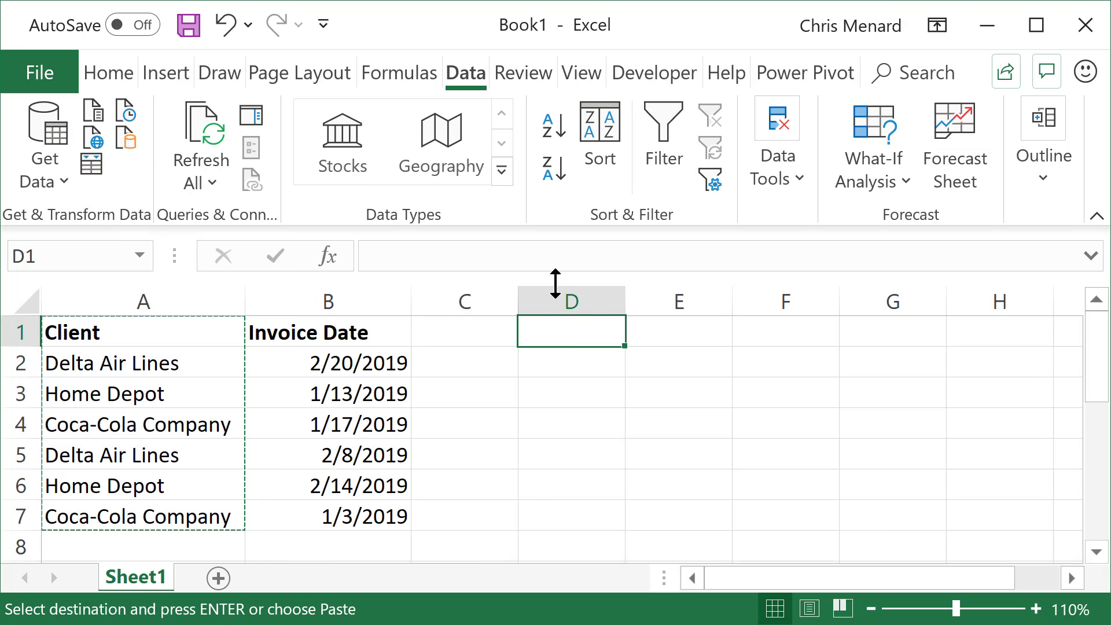
pyautogui.rightClick(548, 331)
pyautogui.click(603, 390)
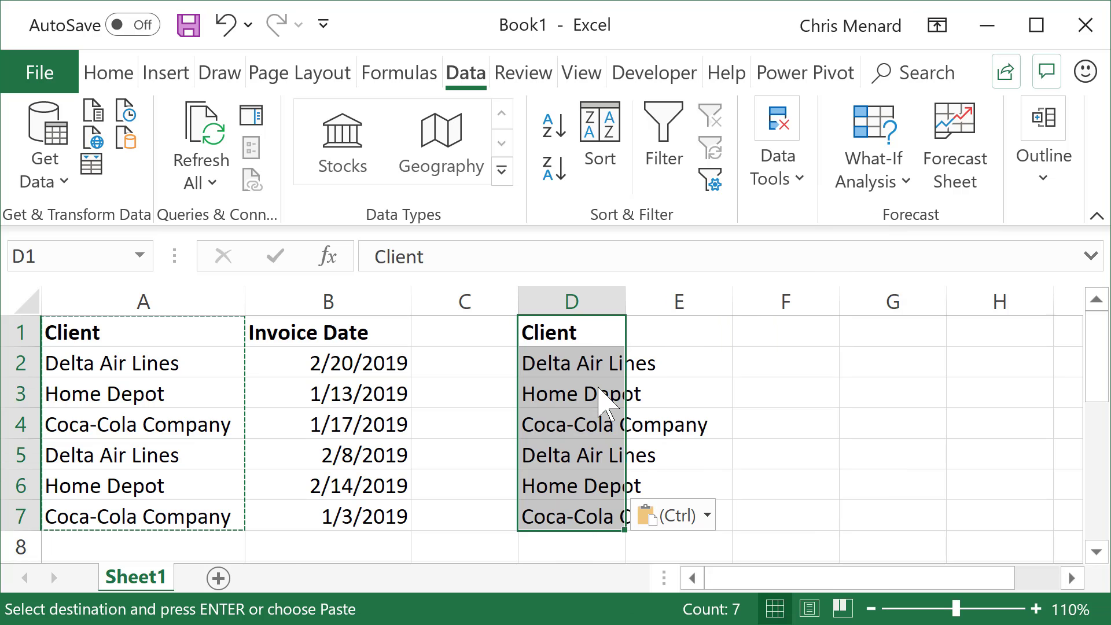
pyautogui.doubleClick(625, 302)
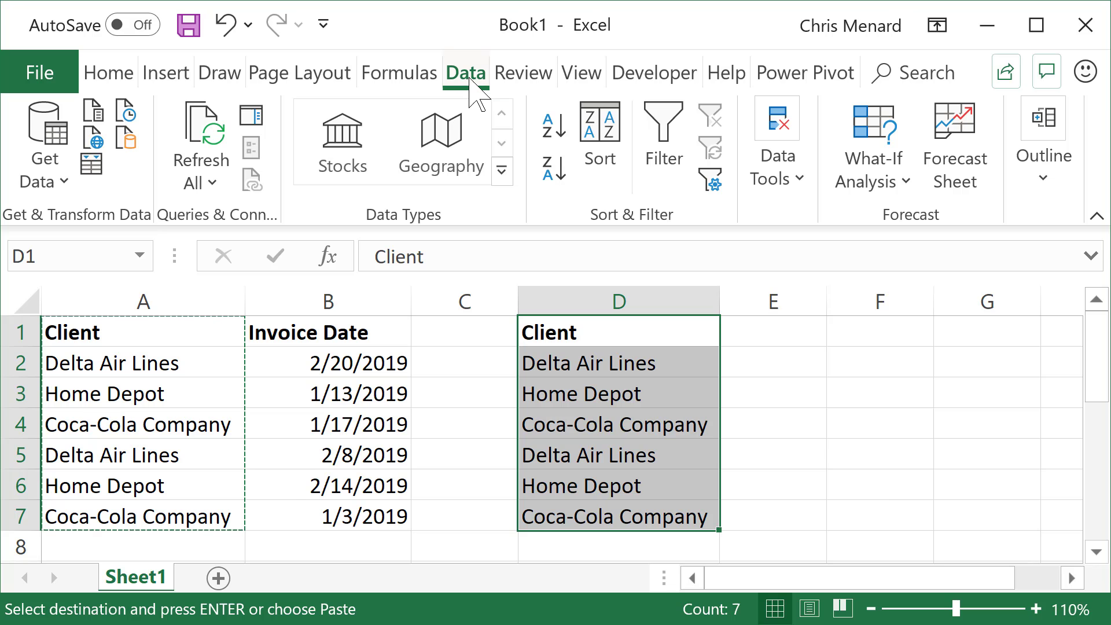
# Remove duplicates from column D, leaving Delta Air Lines, Home Depot and Coca-Cola Company.
pyautogui.click(776, 197)
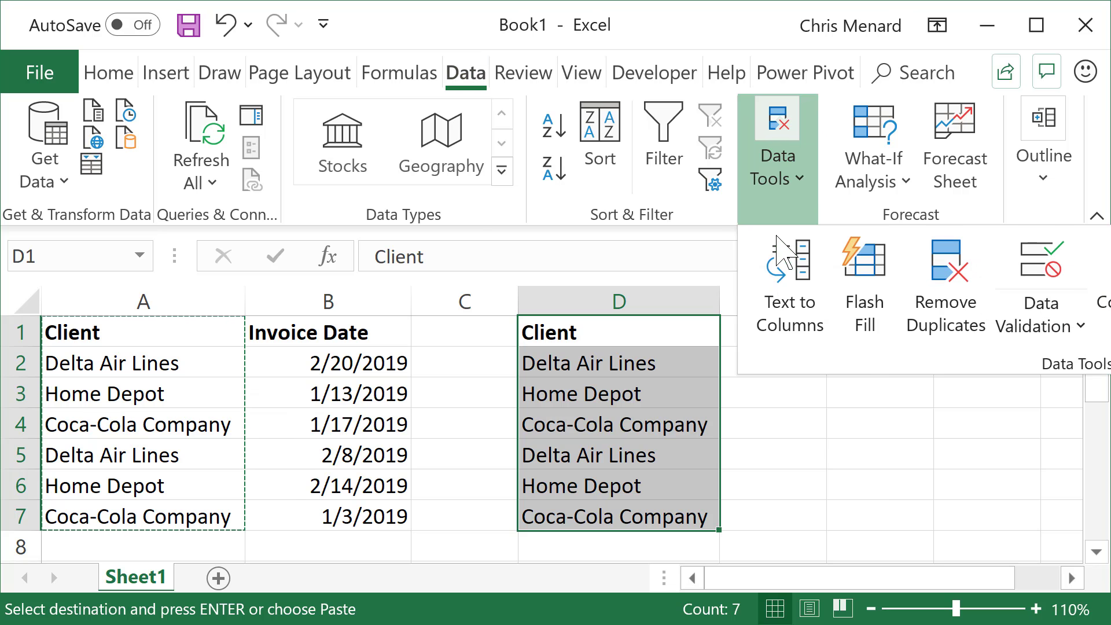
pyautogui.click(943, 301)
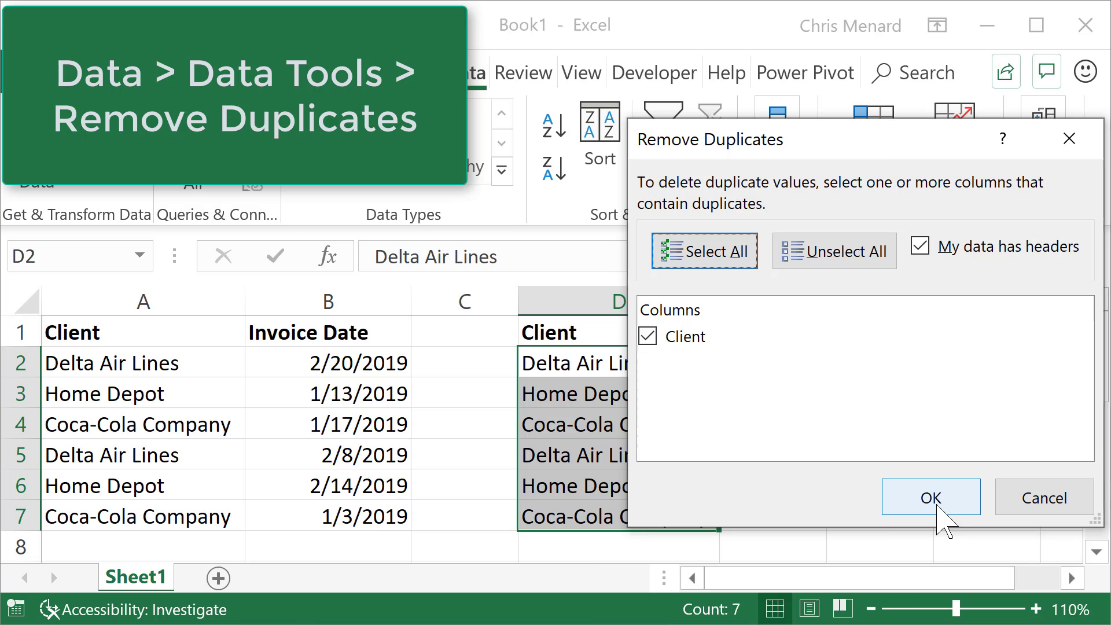
pyautogui.click(946, 502)
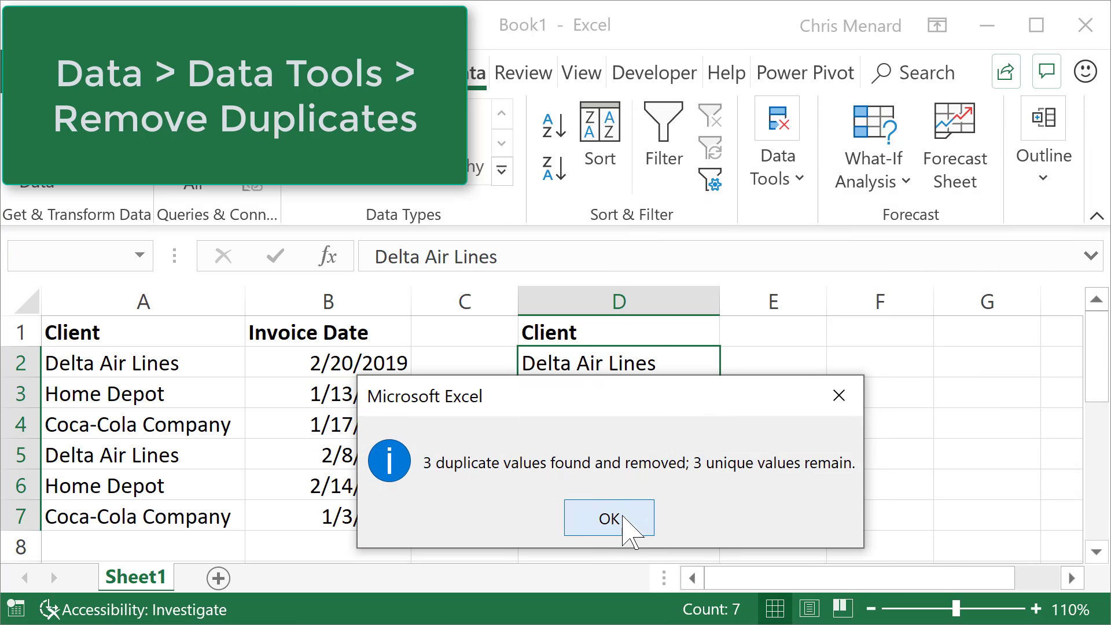
pyautogui.click(624, 517)
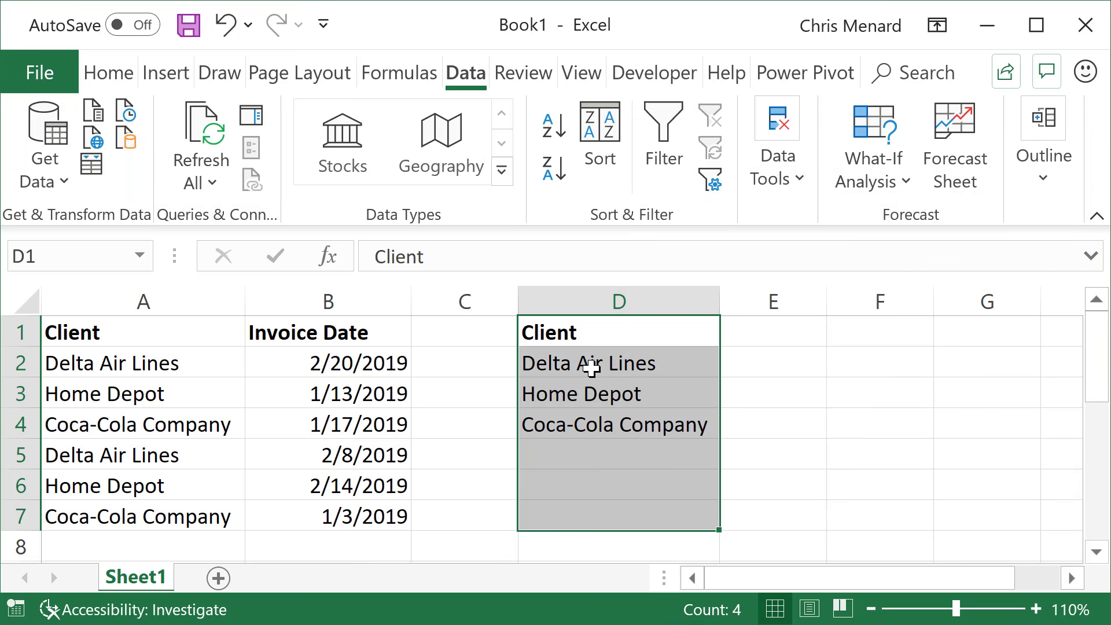
# Narrow the empty column C.
pyautogui.moveTo(597, 371); pyautogui.dragTo(595, 398)
pyautogui.click(595, 398)
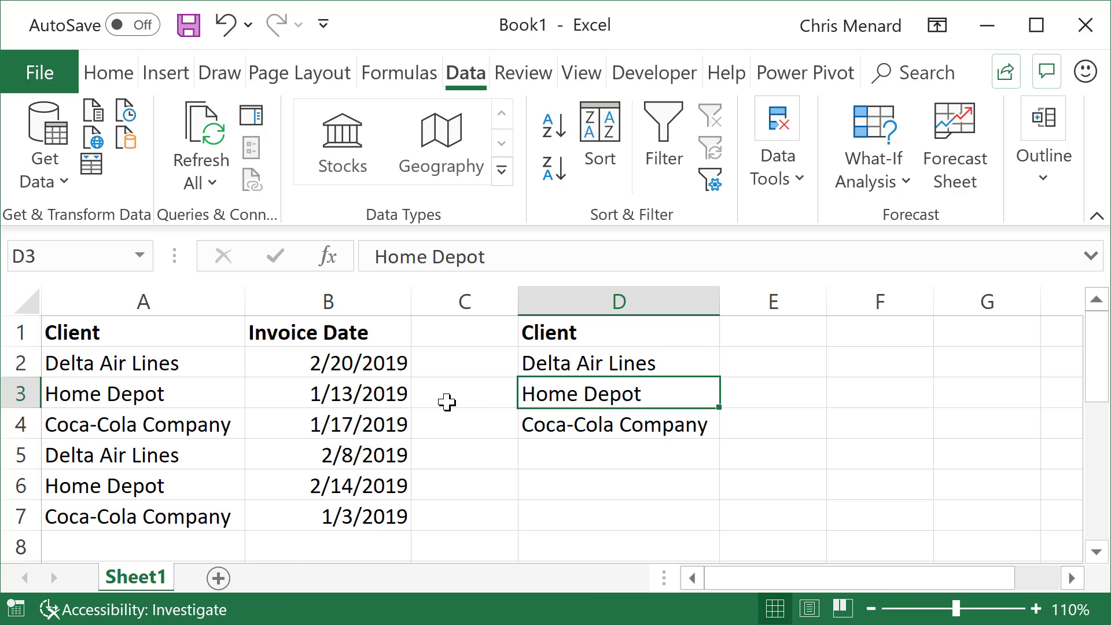
pyautogui.moveTo(514, 308); pyautogui.dragTo(466, 319)
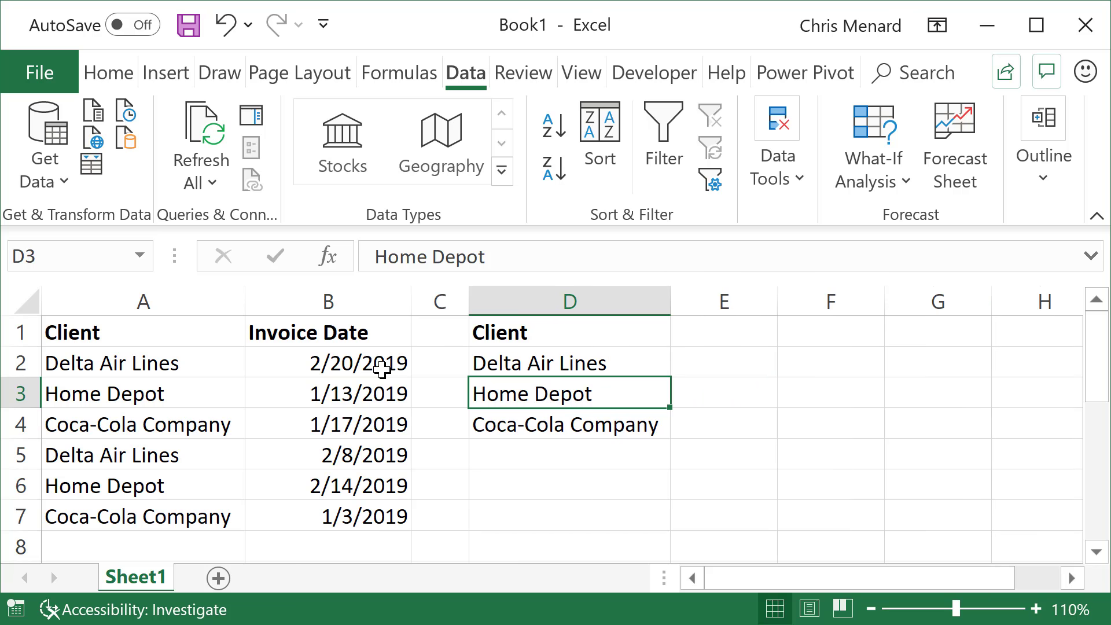
# Enter a bold 'Lastest date' heading in cell E1.
pyautogui.click(741, 338)
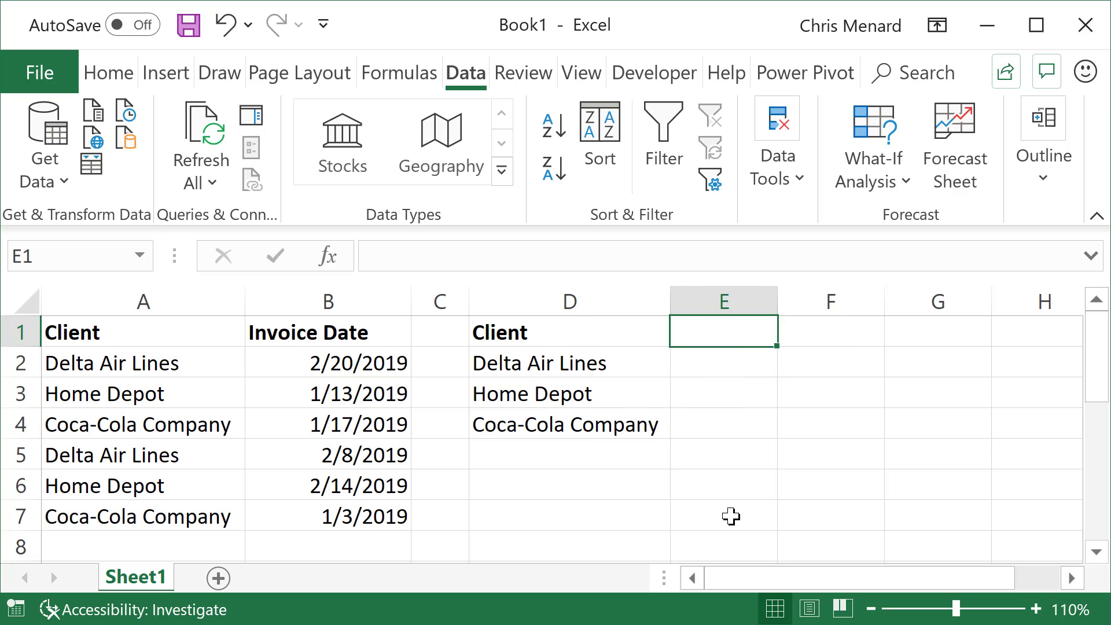
pyautogui.write('Laste')
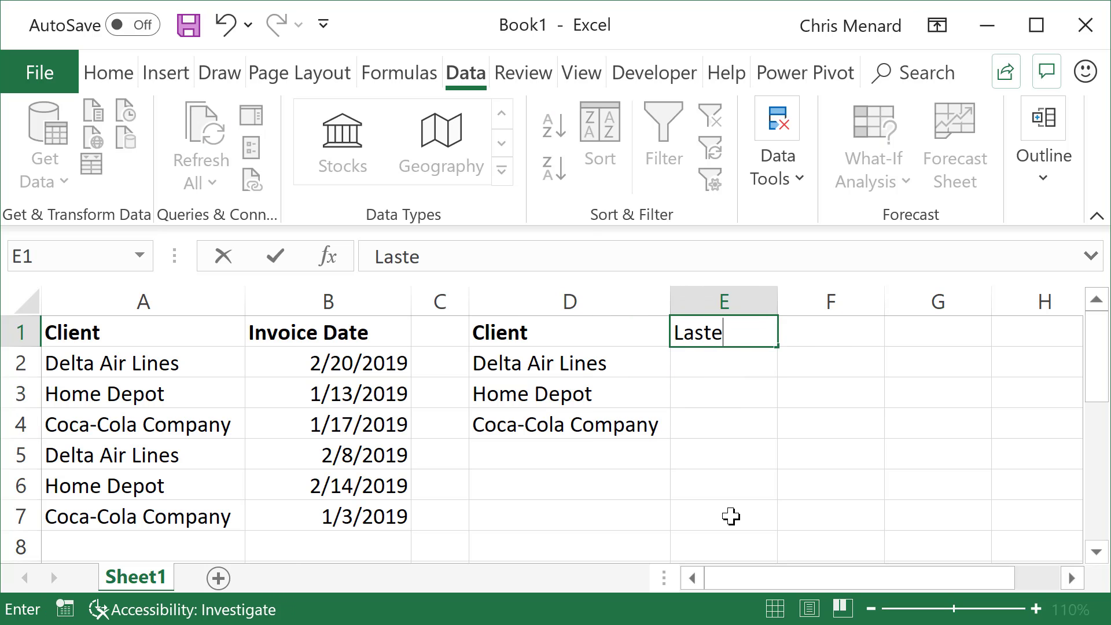
pyautogui.write('st date')
pyautogui.hotkey('ctrl', 'Return')
pyautogui.hotkey('ctrl', 'b')
pyautogui.press('Down')
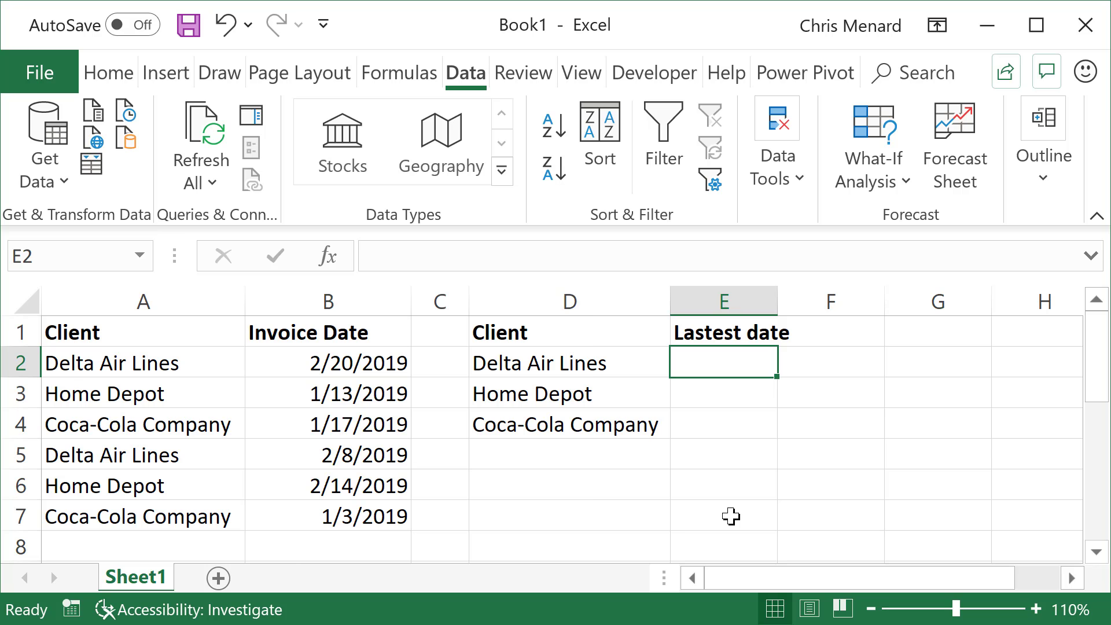
# In E2 begin =max(IF($A$2:$A$7=D2, comparing the locked client range with D2.
pyautogui.write('=max')
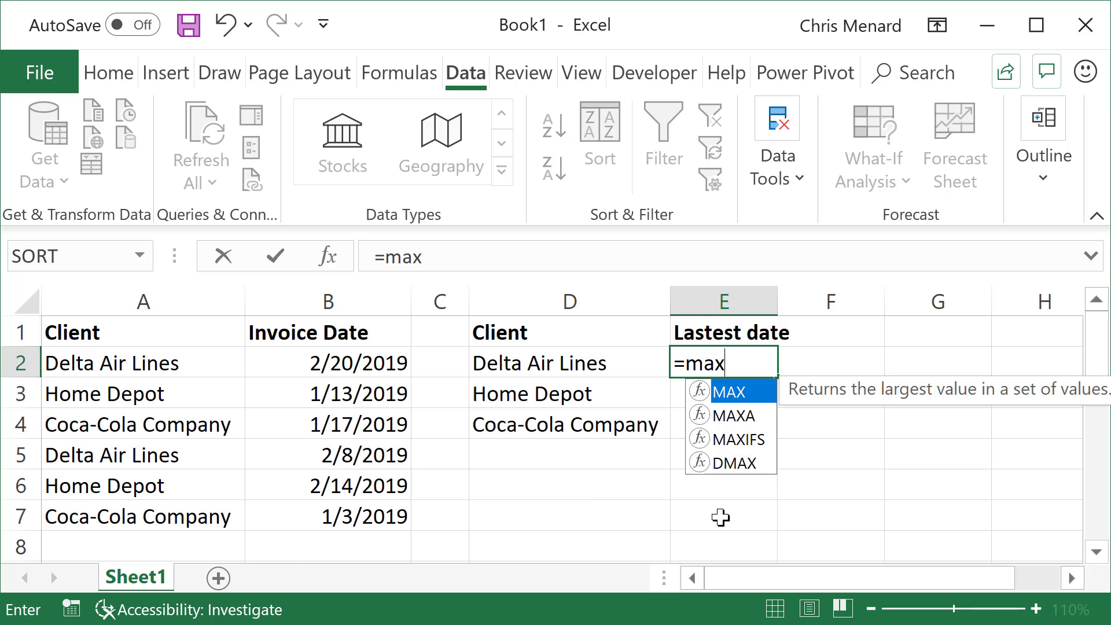
pyautogui.write('(')
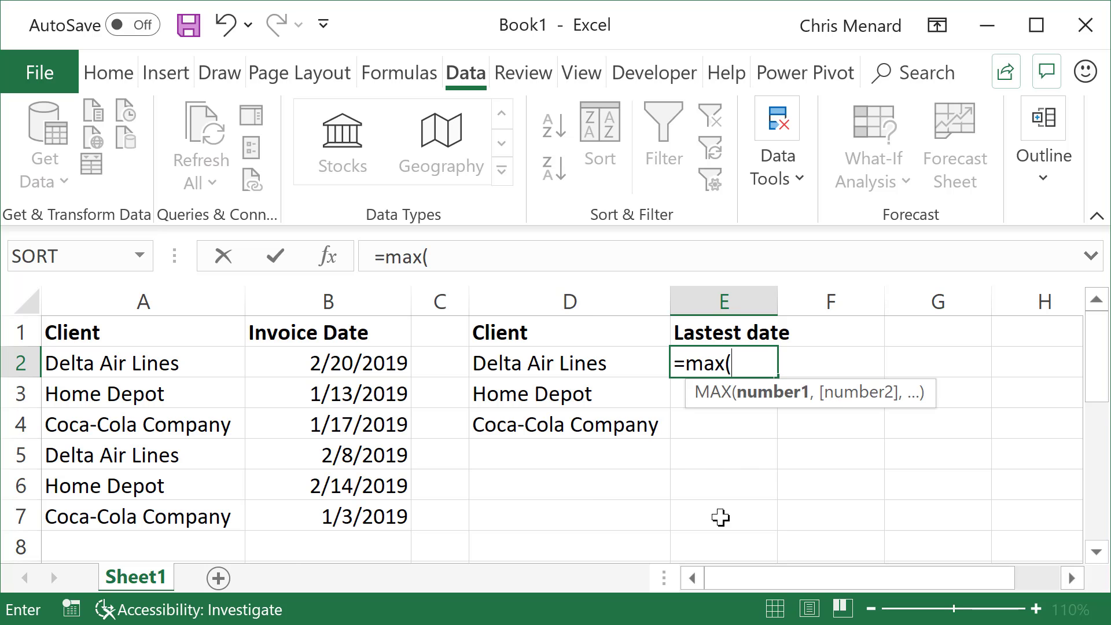
pyautogui.write('if')
pyautogui.press('Tab')
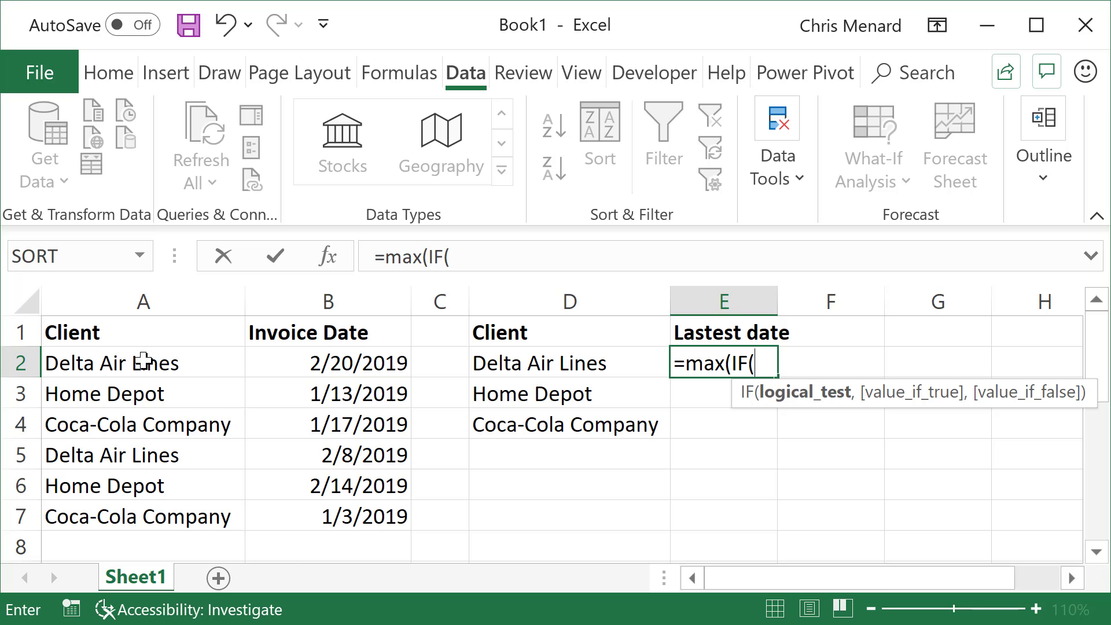
pyautogui.moveTo(141, 363); pyautogui.dragTo(186, 504)
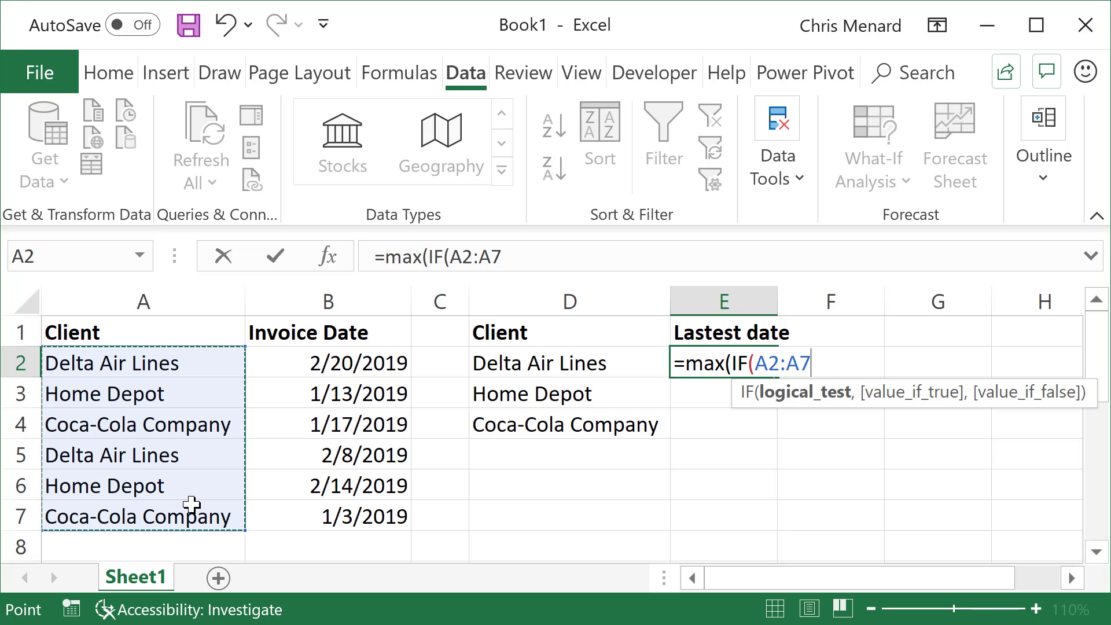
pyautogui.press('F4')
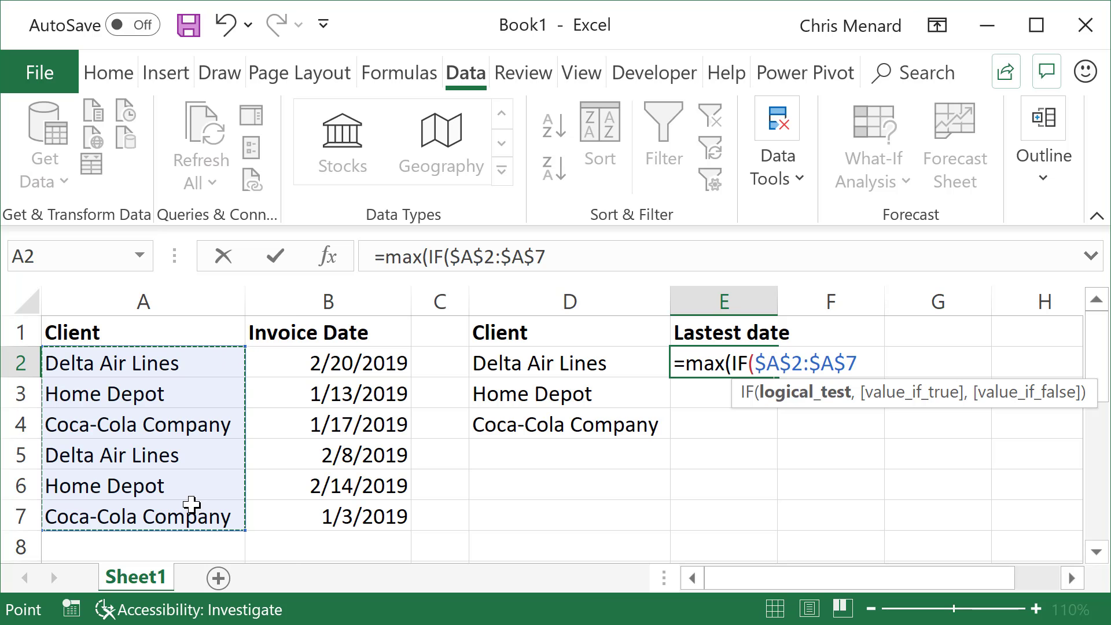
pyautogui.write('=')
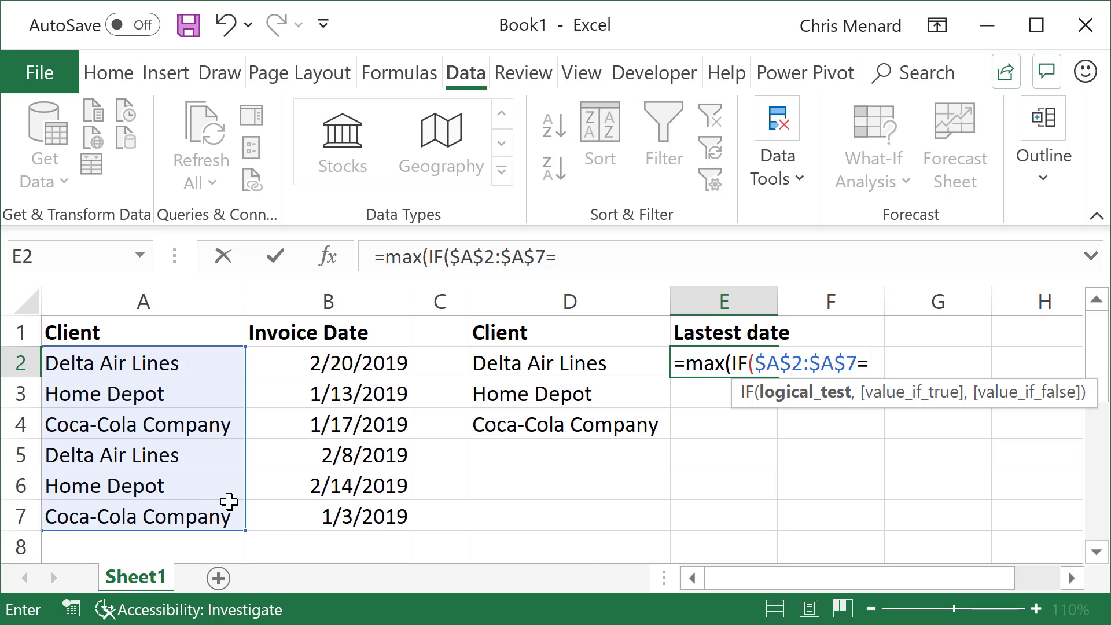
pyautogui.click(600, 357)
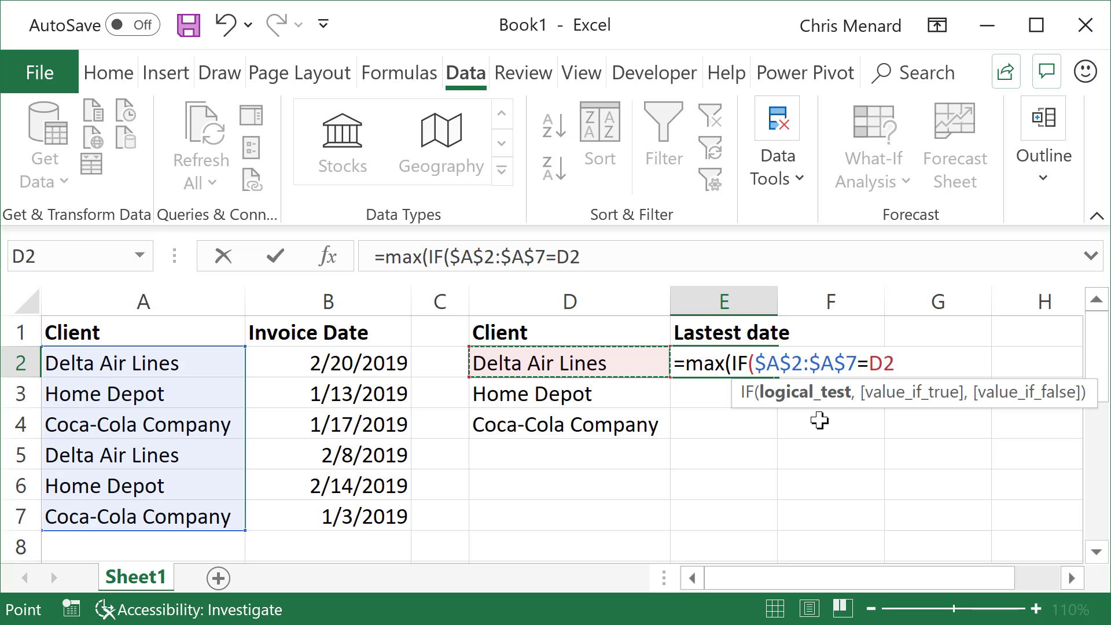
# Complete E2's formula as =max(IF($A$2:$A$7=D2,$B$2:$B$7)) with the locked date range.
pyautogui.write(',')
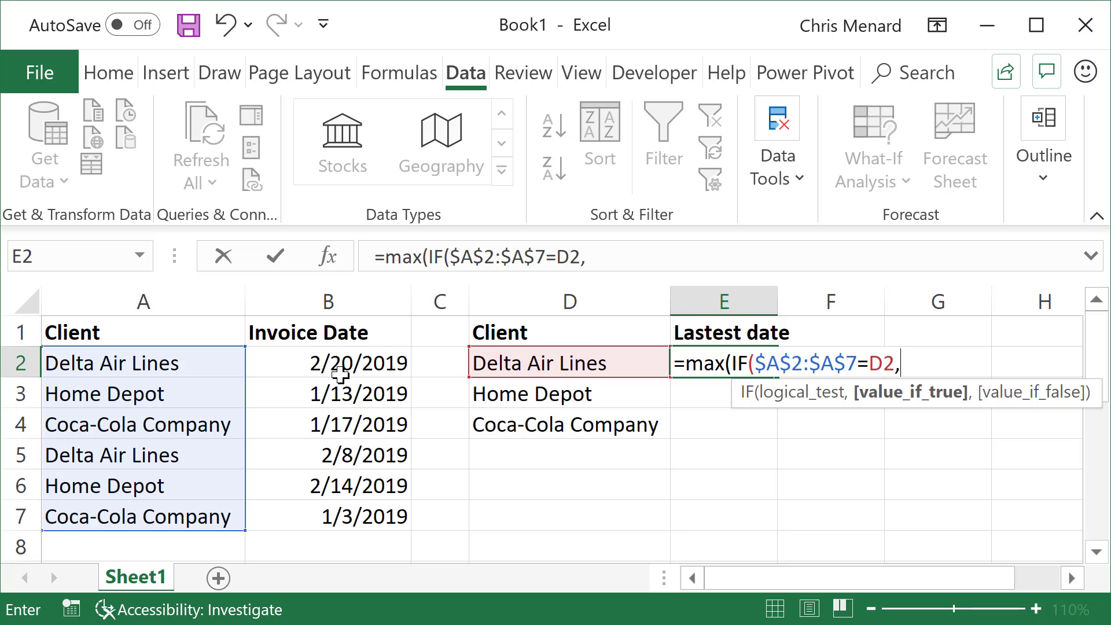
pyautogui.moveTo(336, 364); pyautogui.dragTo(328, 499)
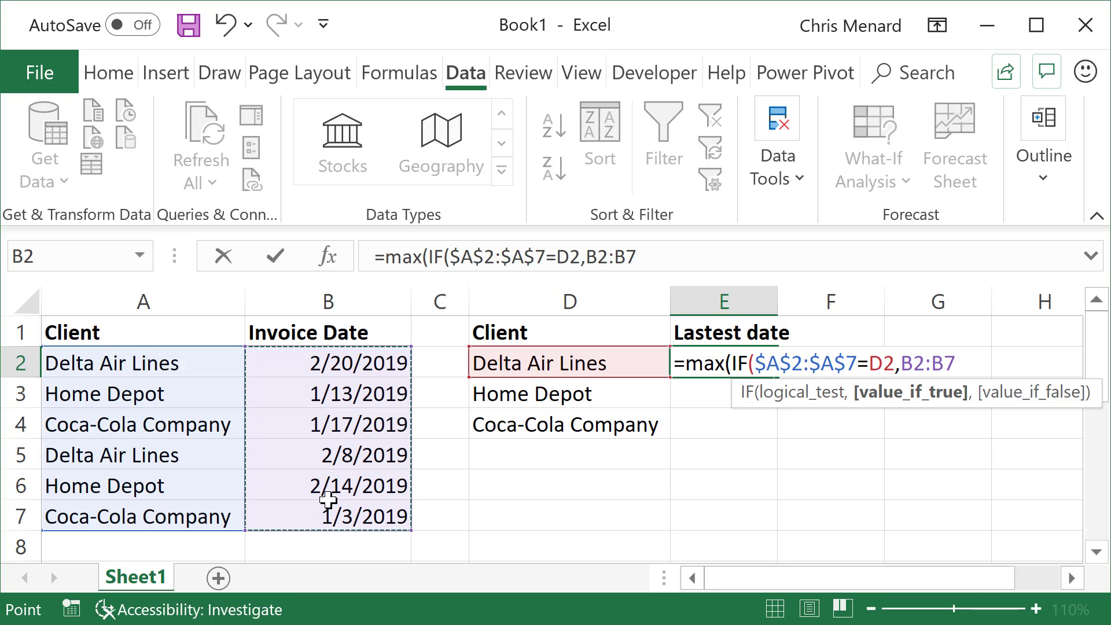
pyautogui.press('F4')
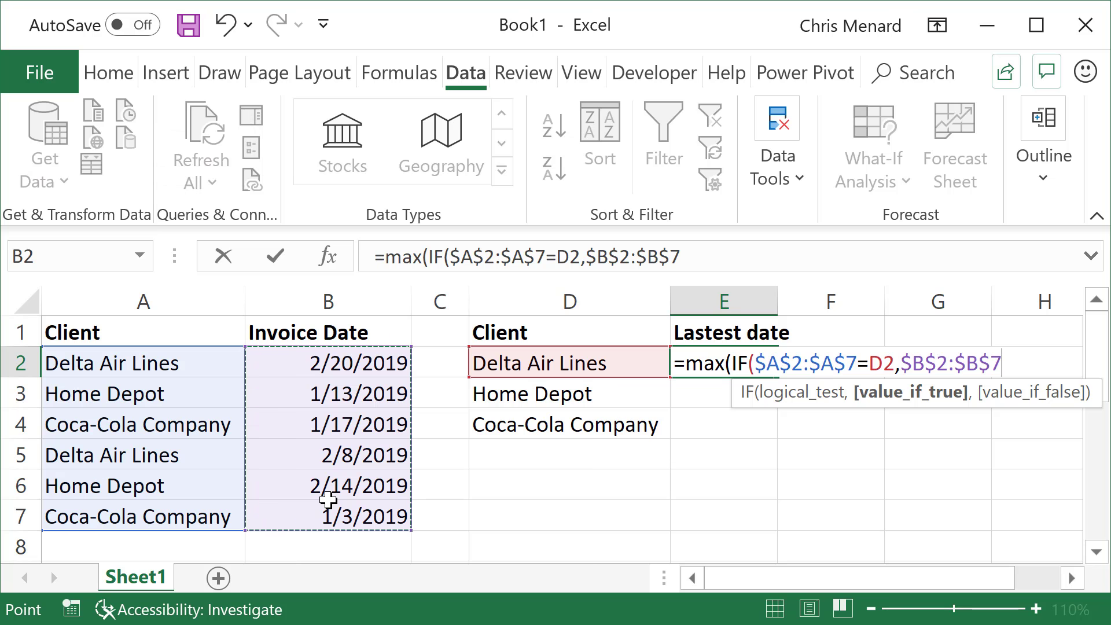
pyautogui.write(')')
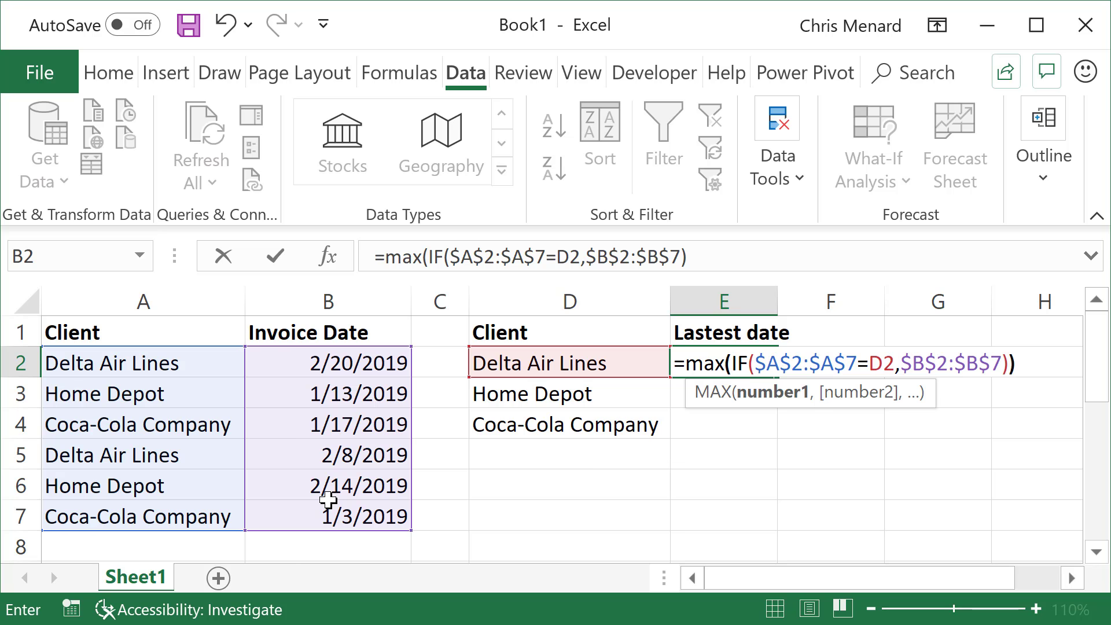
pyautogui.write(')')
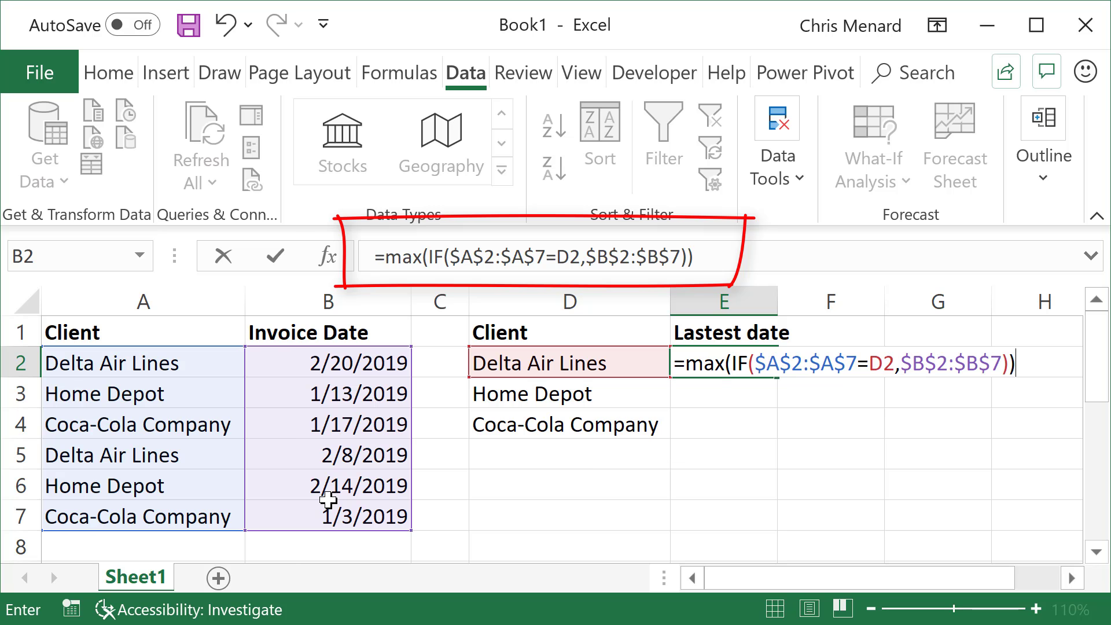
# Enter E2 as an array formula in Short Date format, fill it to E4, and widen column E.
pyautogui.hotkey('ctrl', 'shift', 'Return')
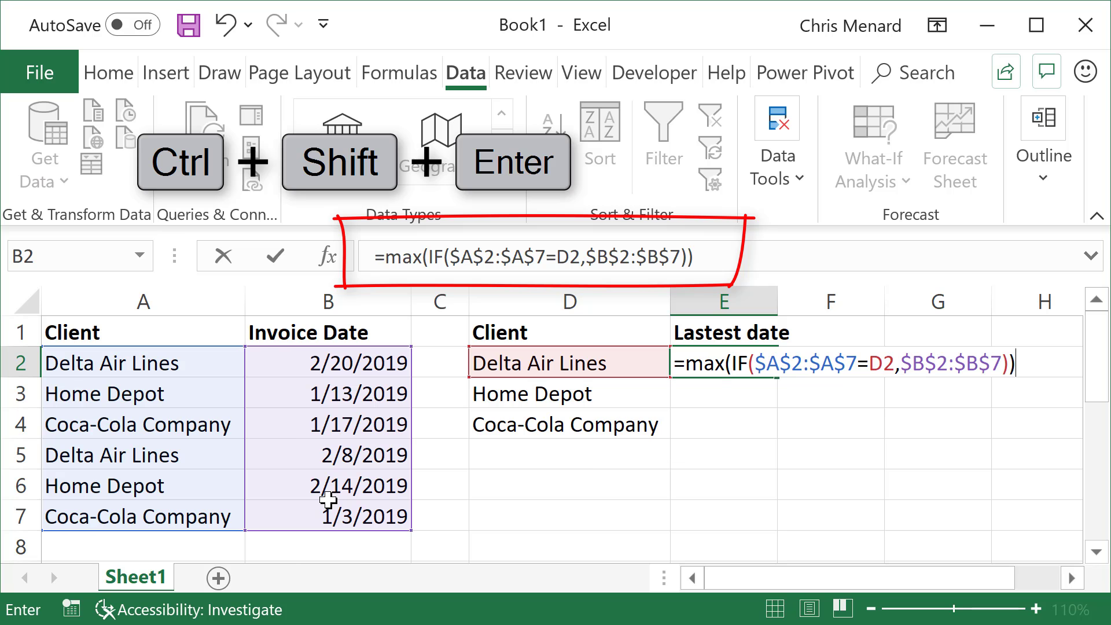
pyautogui.hotkey('ctrl', 'shift', 'Return')
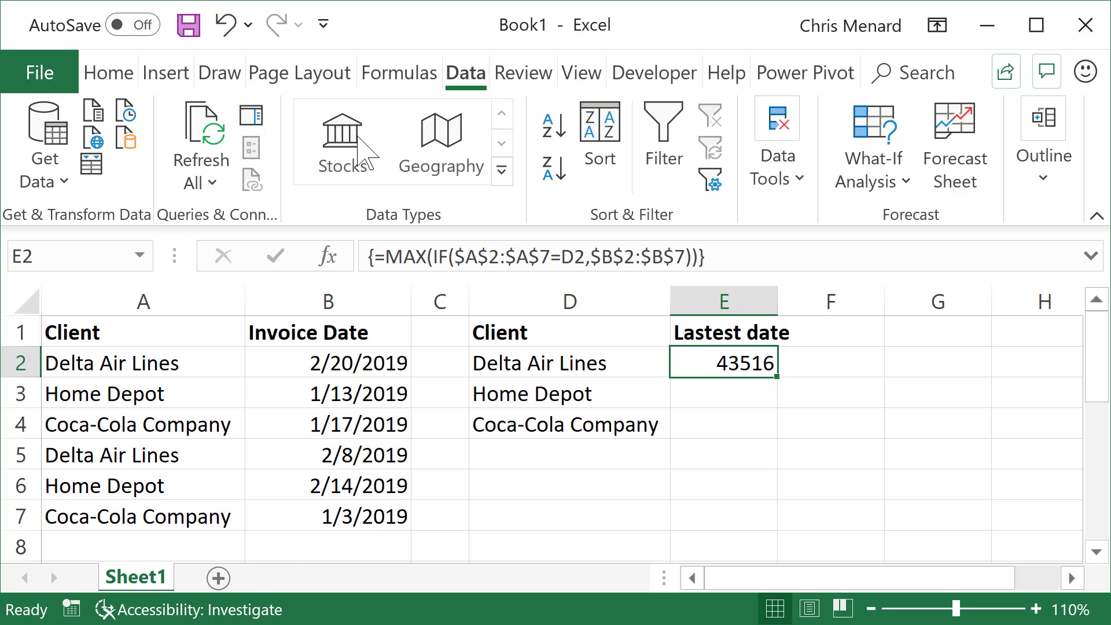
pyautogui.click(119, 74)
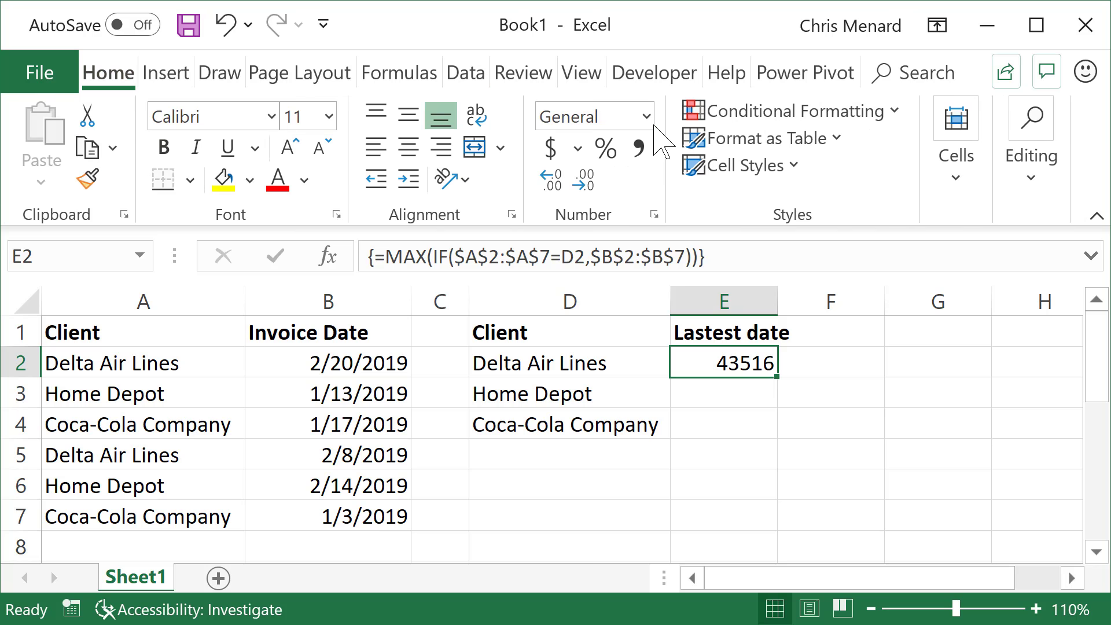
pyautogui.click(646, 117)
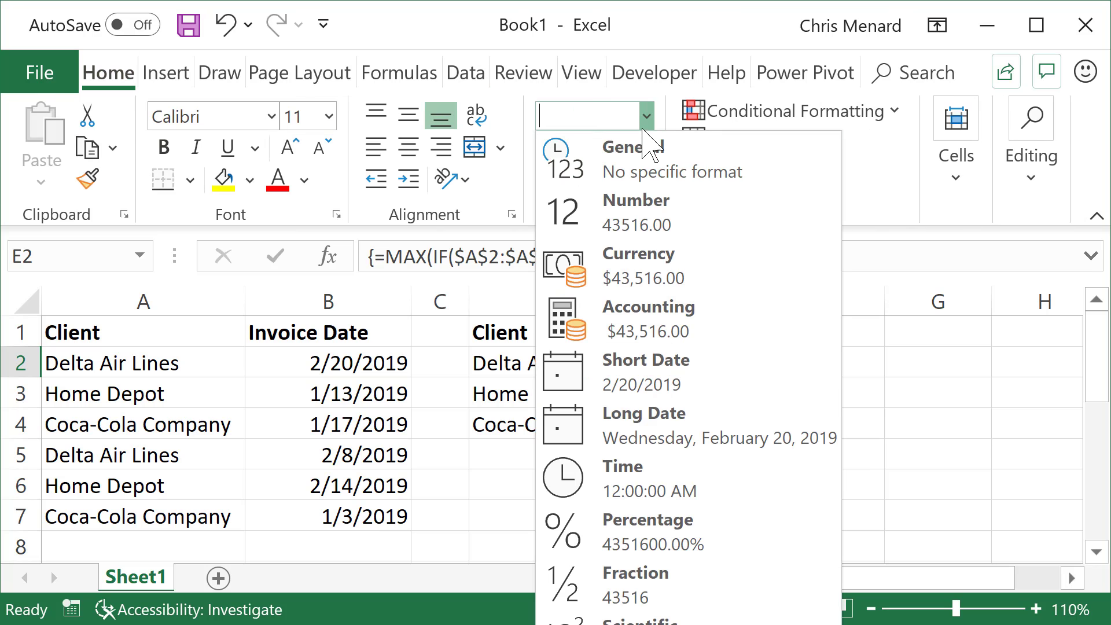
pyautogui.click(637, 373)
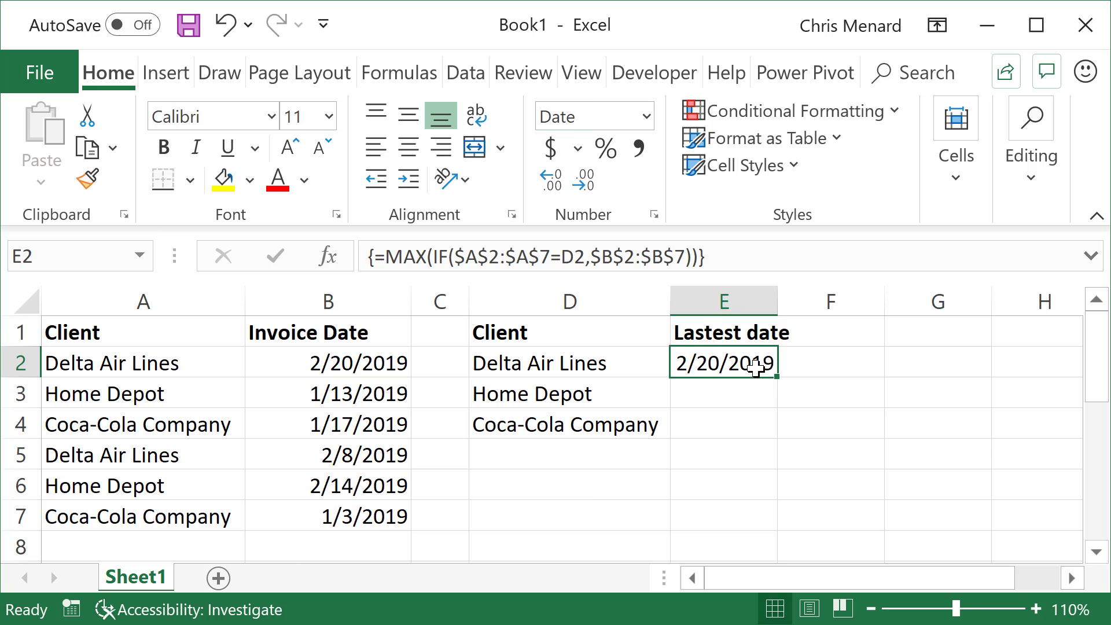
pyautogui.moveTo(779, 377); pyautogui.dragTo(787, 429)
pyautogui.moveTo(777, 302); pyautogui.dragTo(804, 304)
# Sort the invoice table by Client A to Z, then Invoice Date newest to oldest.
pyautogui.click(726, 362)
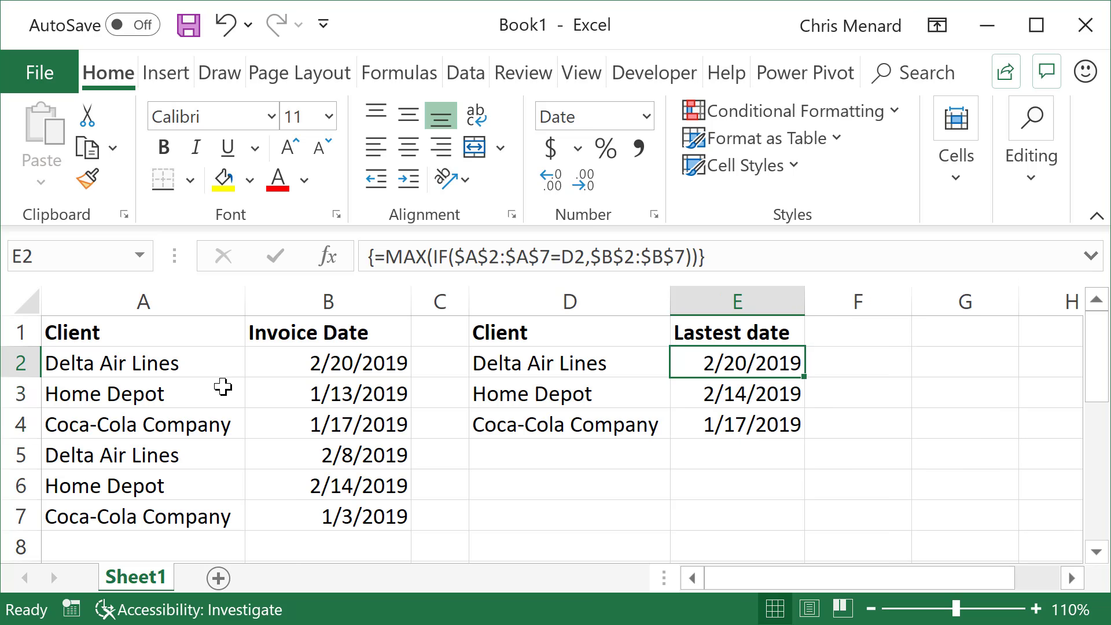
pyautogui.click(168, 357)
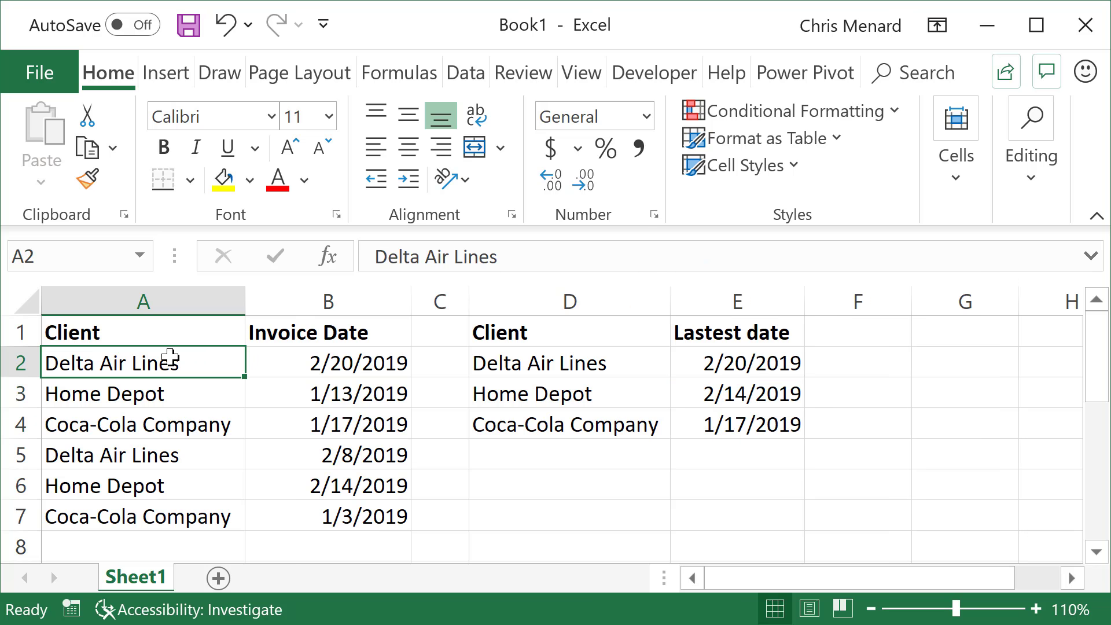
pyautogui.click(468, 74)
pyautogui.click(600, 159)
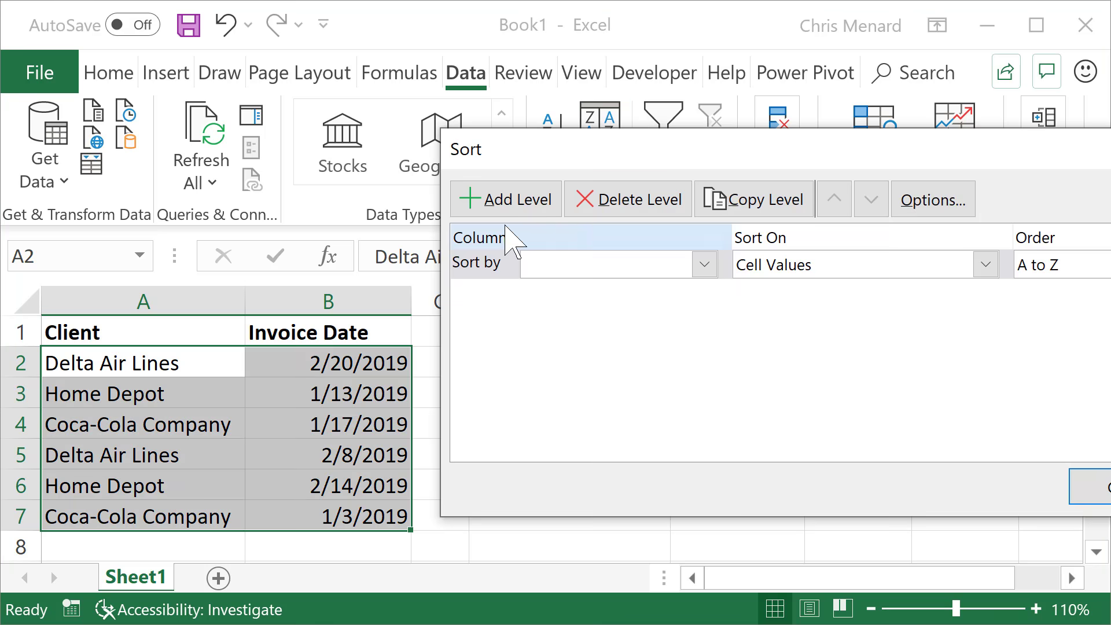
pyautogui.click(457, 273)
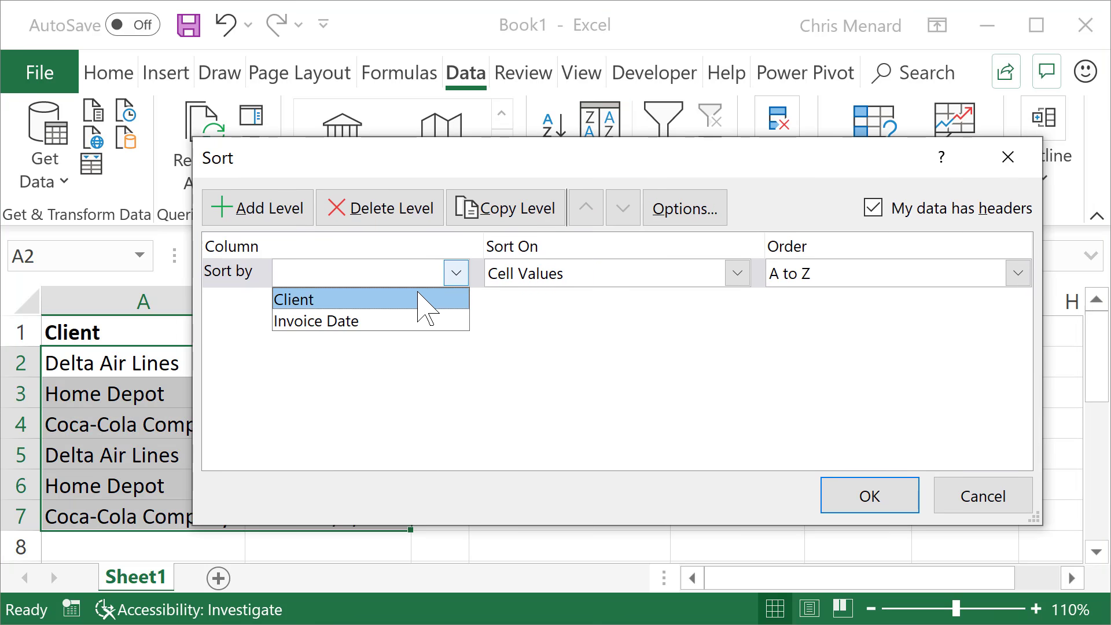
pyautogui.click(425, 298)
pyautogui.click(293, 218)
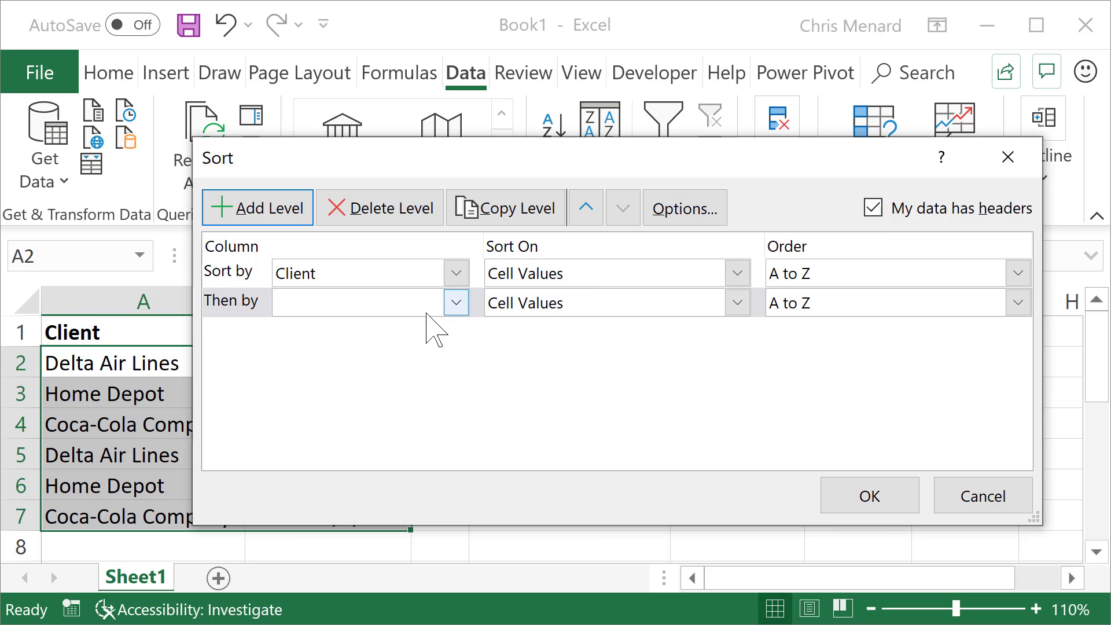
pyautogui.click(456, 302)
pyautogui.click(370, 350)
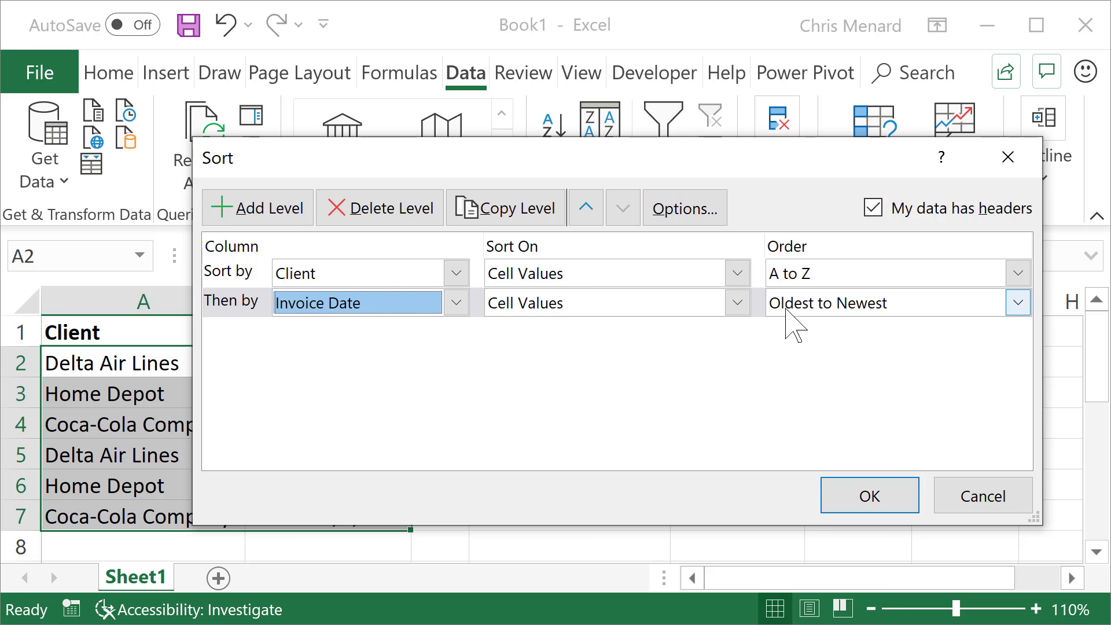
pyautogui.click(818, 315)
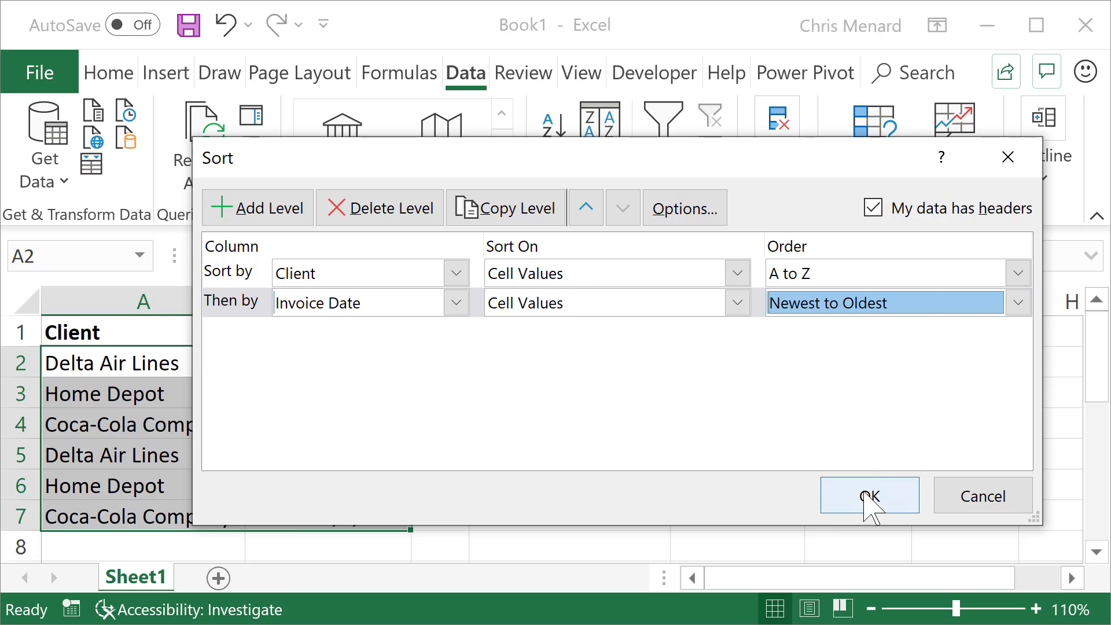
pyautogui.click(868, 496)
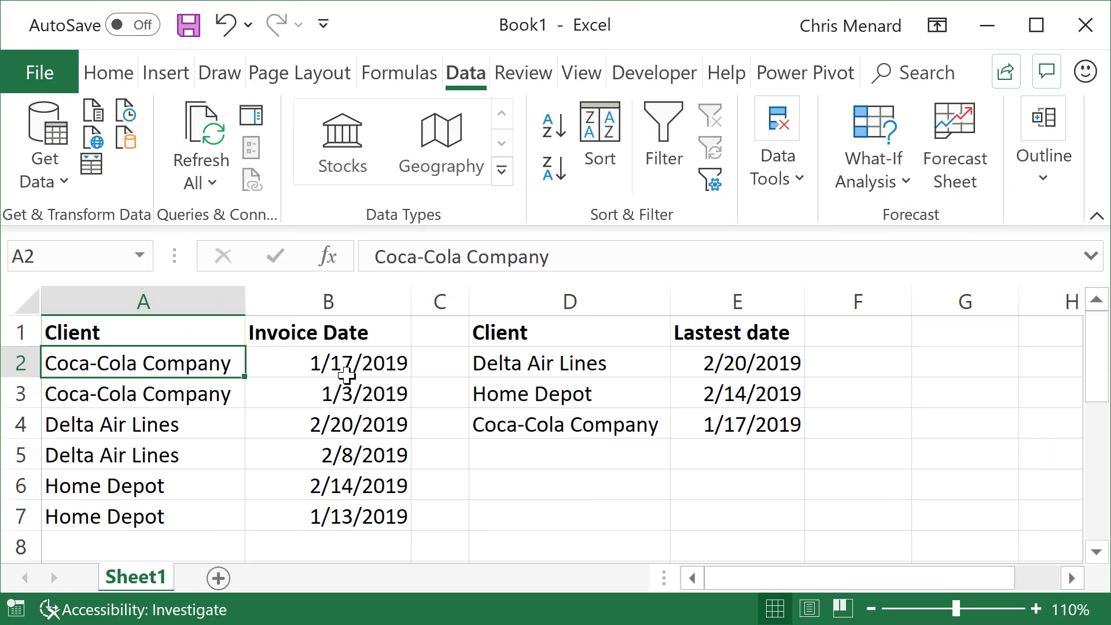
pyautogui.click(298, 368)
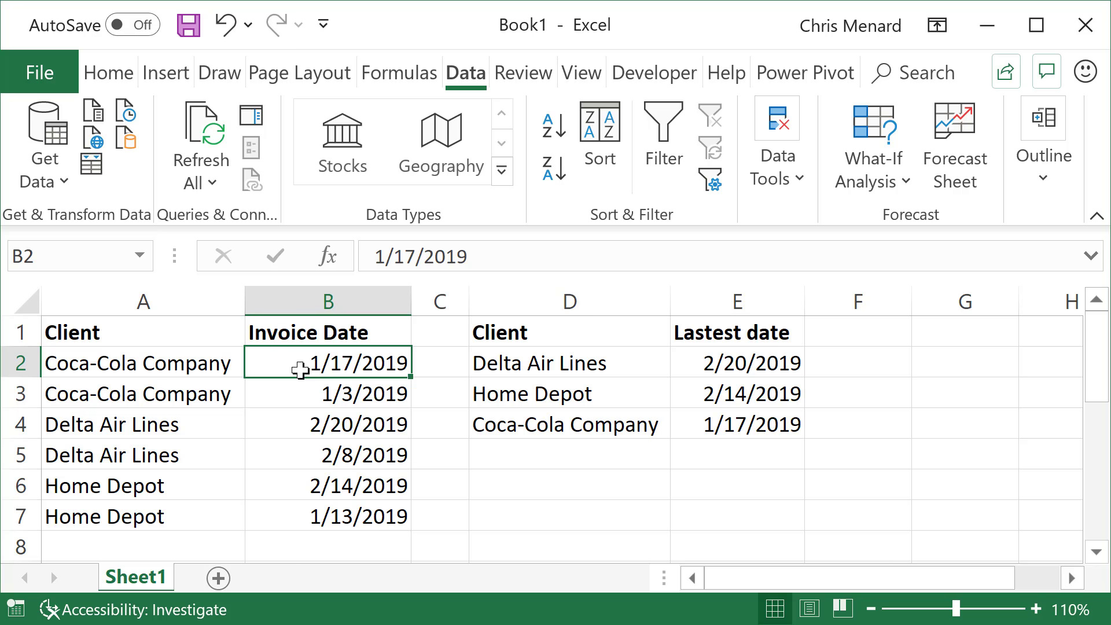
pyautogui.click(692, 433)
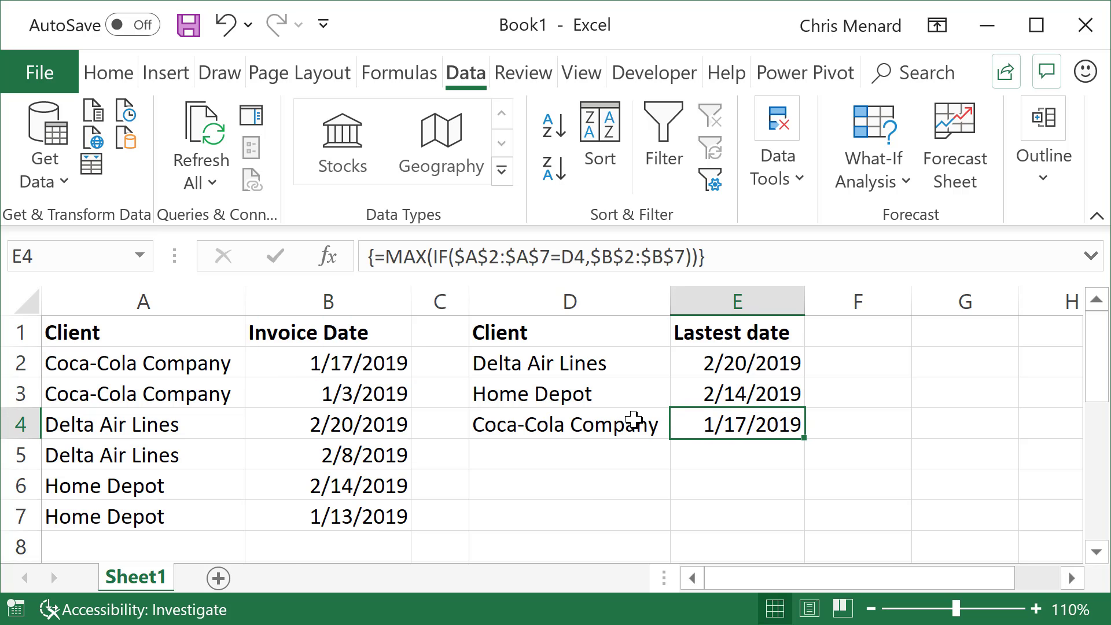
pyautogui.click(691, 396)
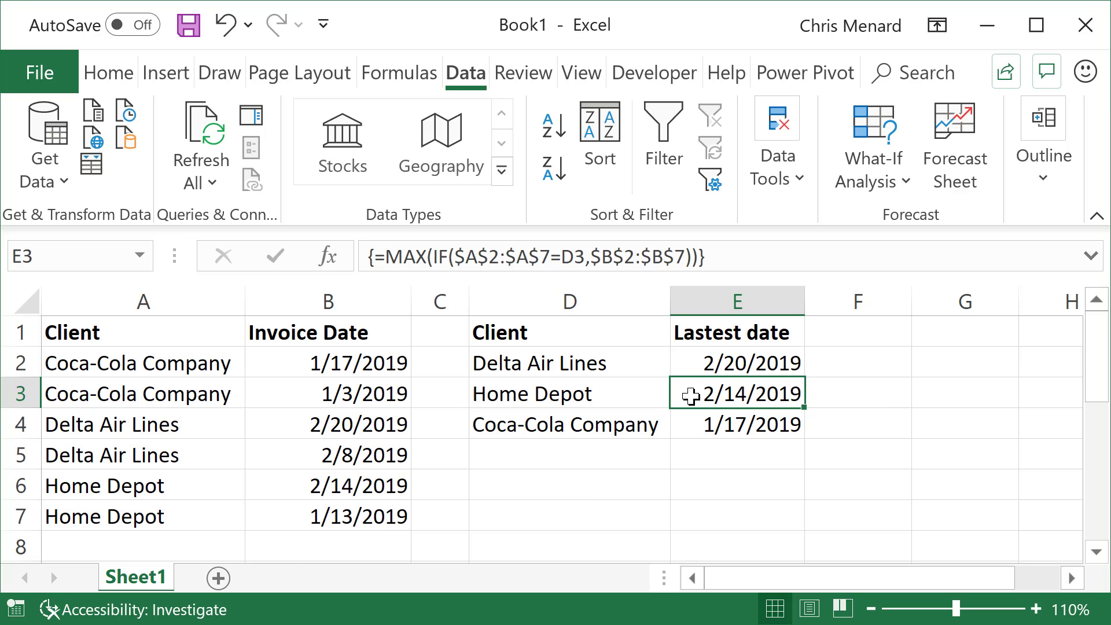
pyautogui.click(359, 483)
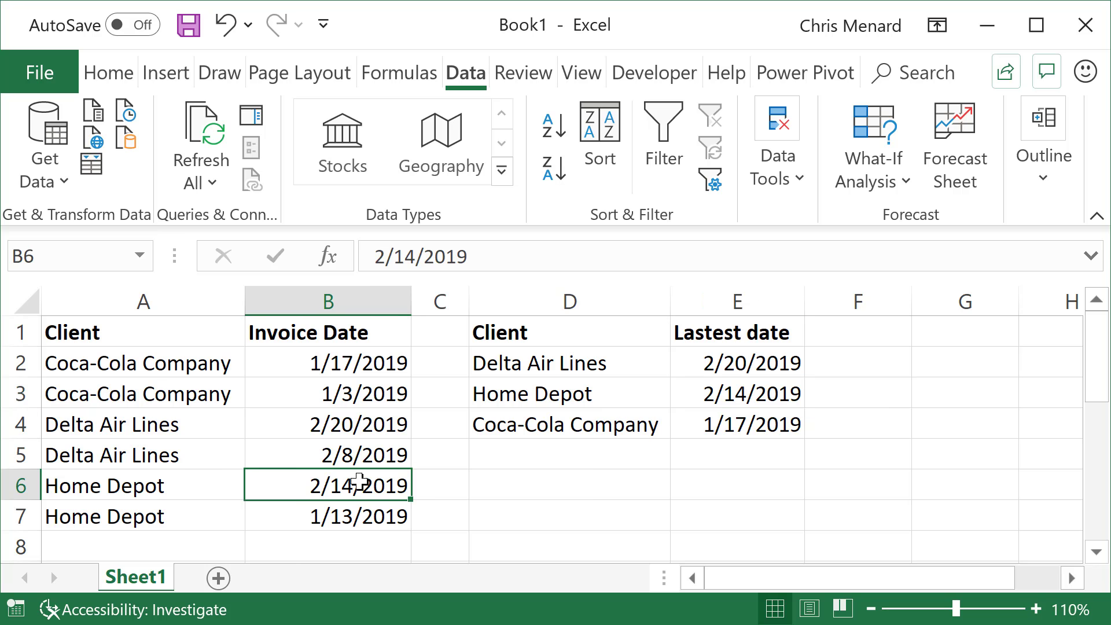
pyautogui.click(705, 366)
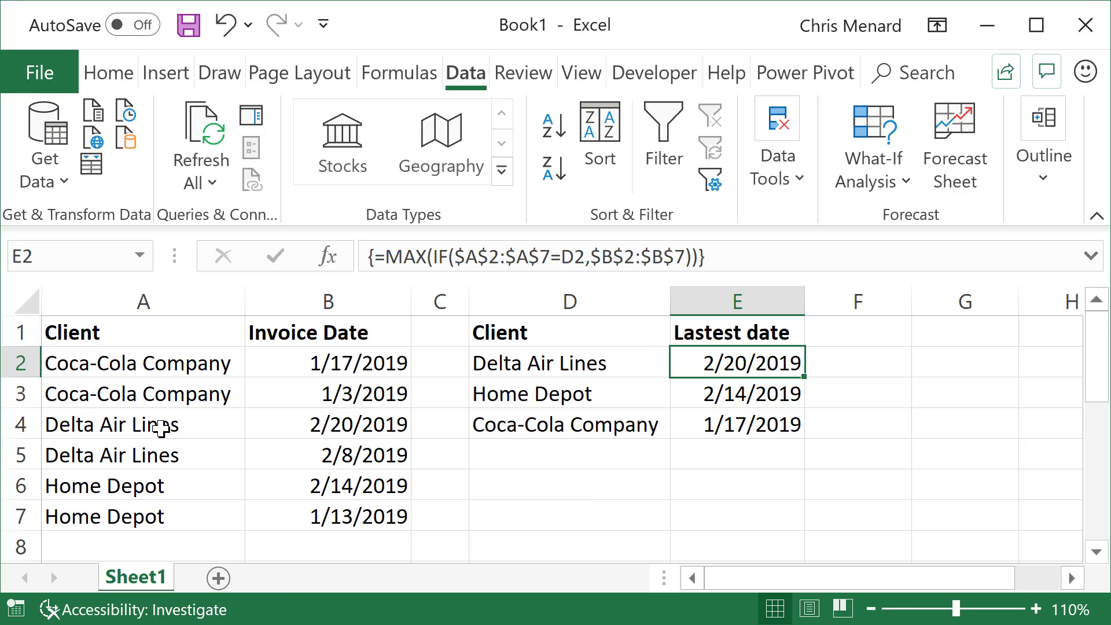
pyautogui.click(292, 421)
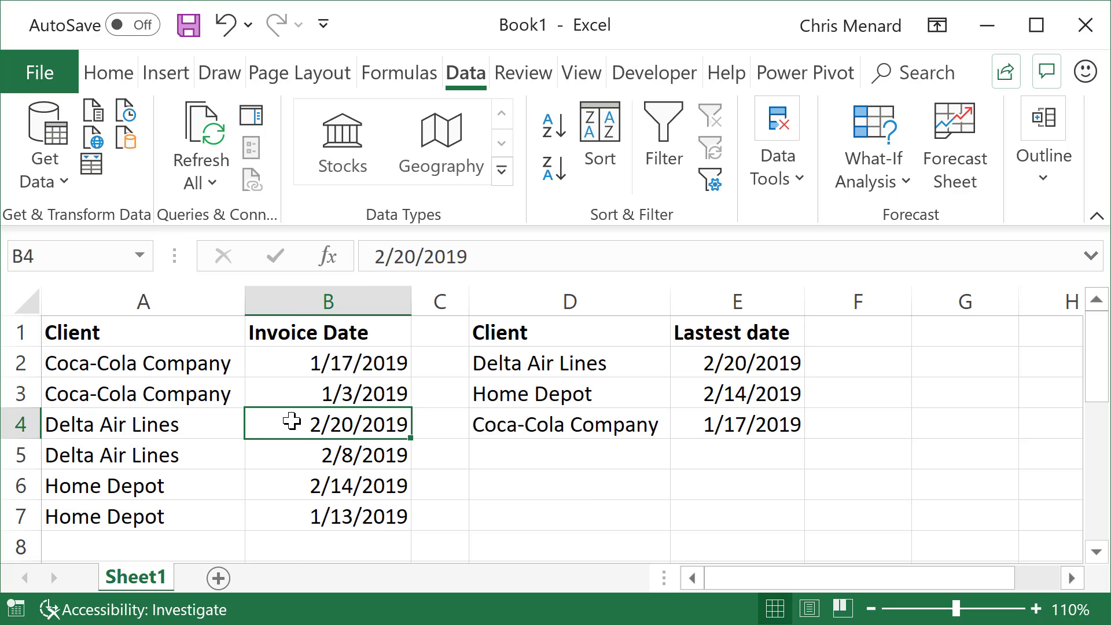
pyautogui.click(692, 363)
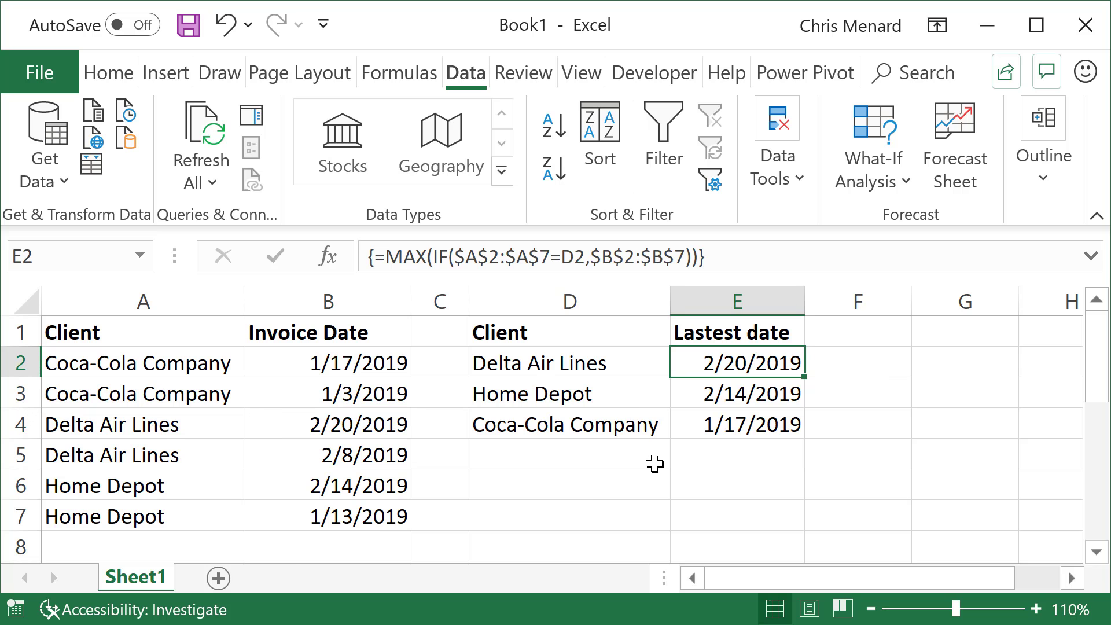